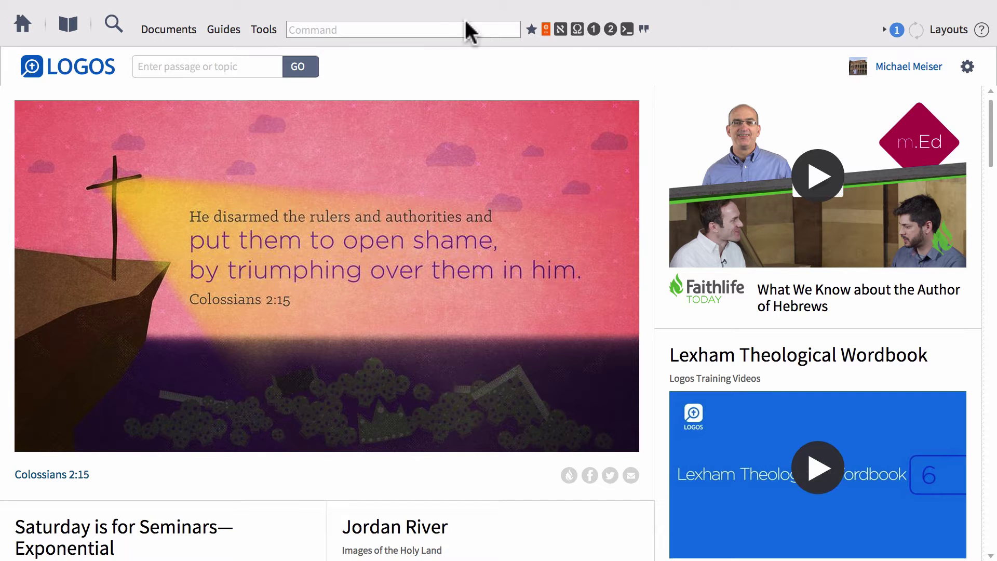
- Leave the home page and review the open search, the Extent of the Atonement notes and the Extent of the Atonement Clippings
left_click(26, 29)
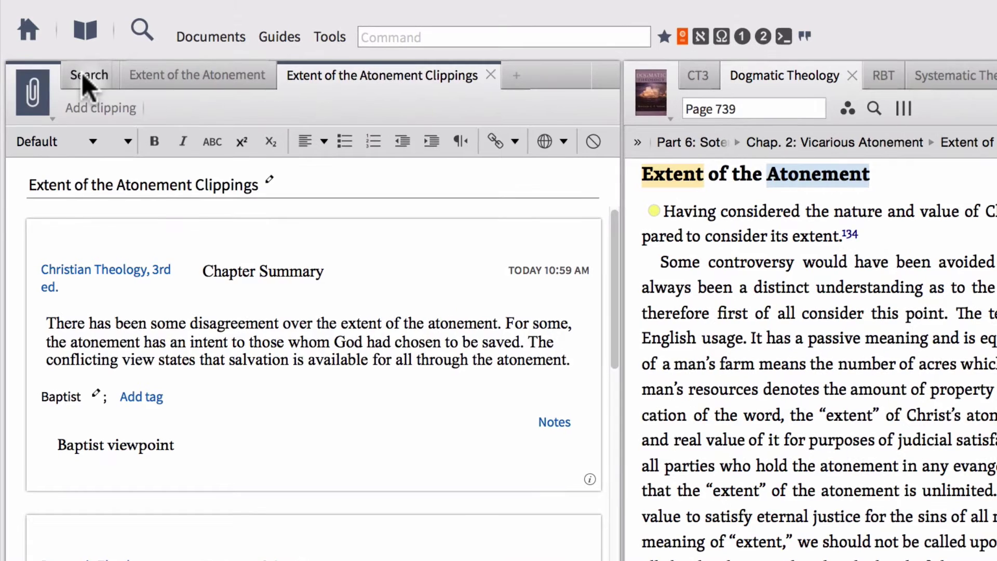
left_click(81, 72)
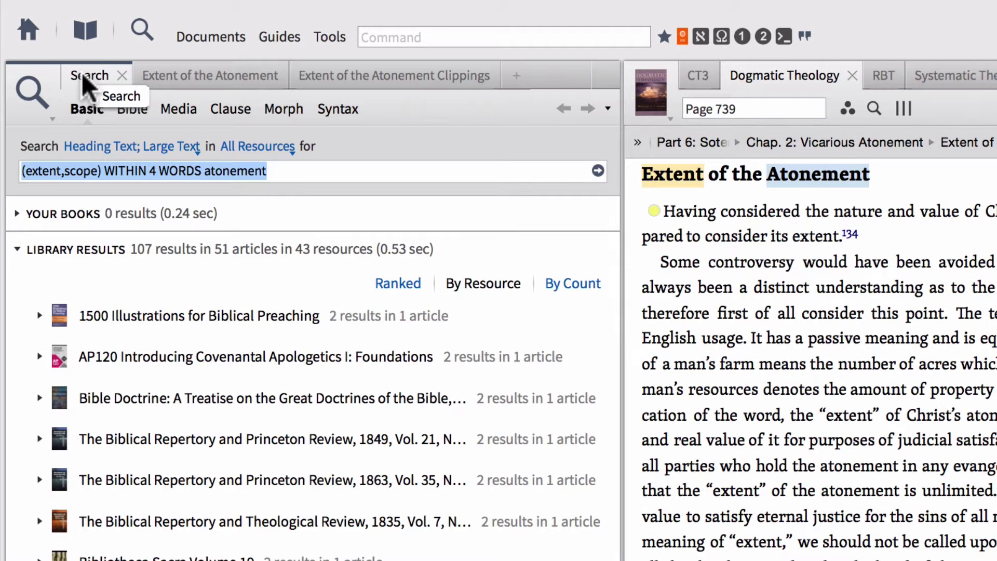
left_click(191, 76)
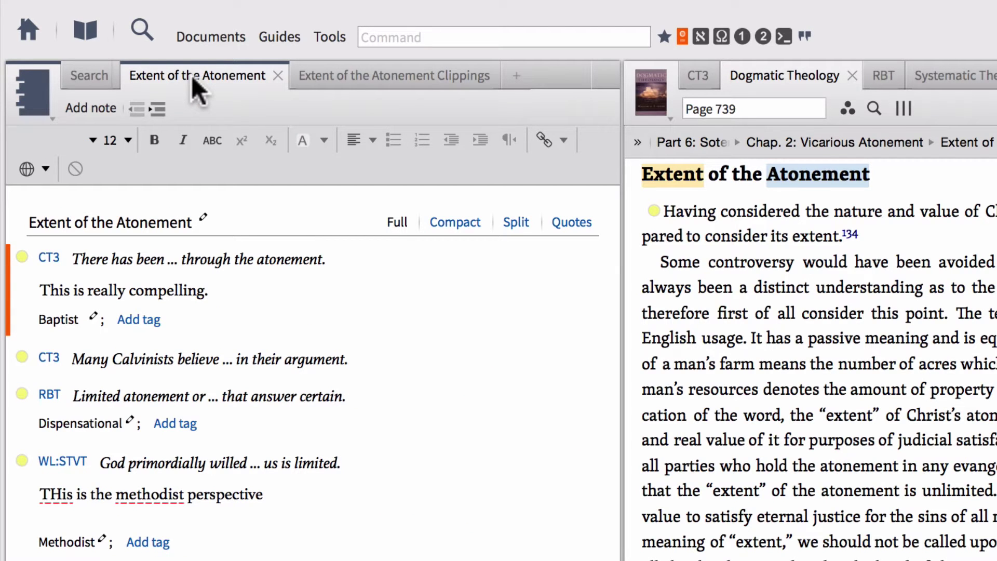
left_click(356, 77)
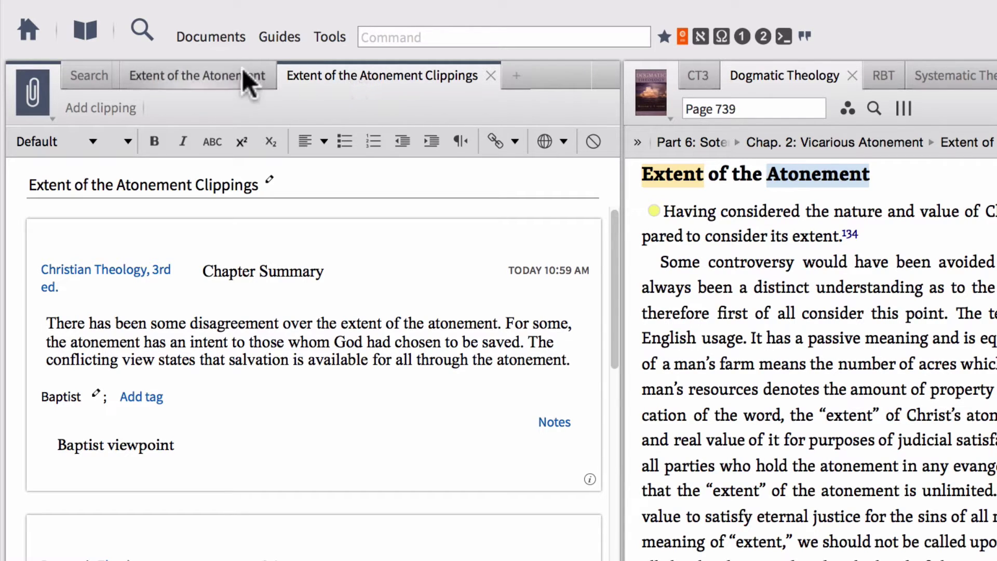
- Create a new bibliography document and title it "Extent of the Atonement Bibliography"
left_click(222, 37)
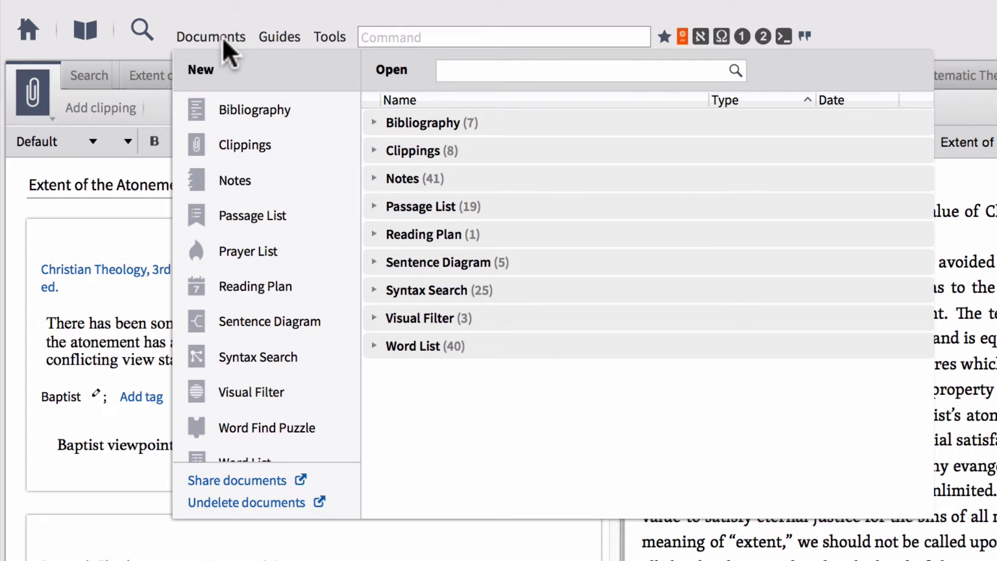
left_click(276, 107)
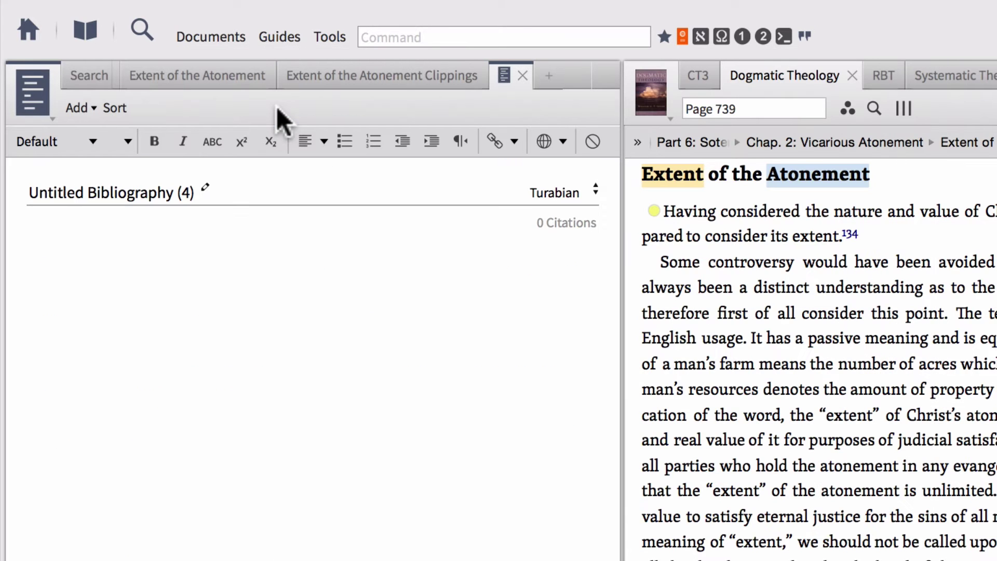
left_click(182, 192)
type("Ext")
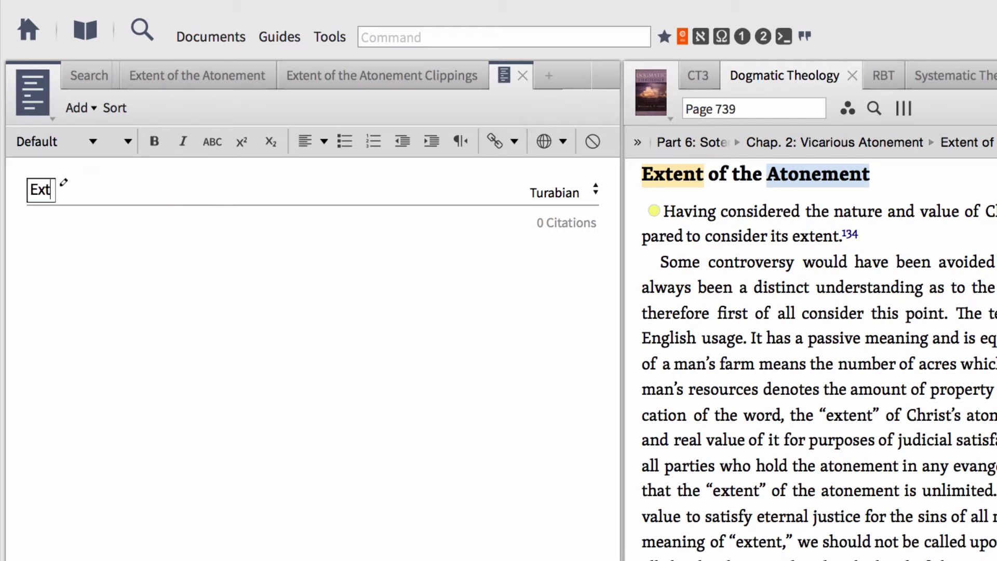
type("ent Aton")
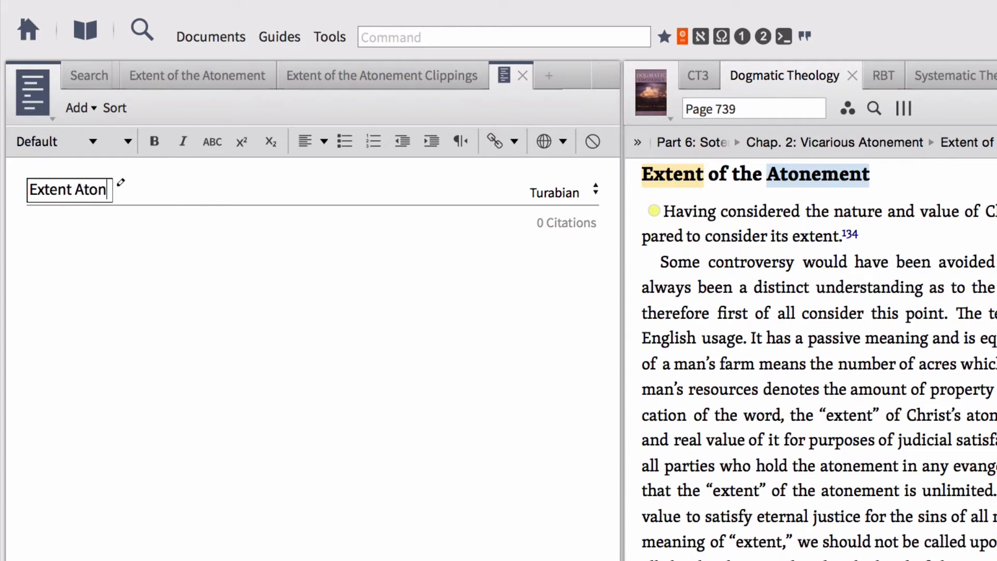
key("BackSpace")
key("BackSpace")
key("BackSpace")
key("BackSpace")
type("of the")
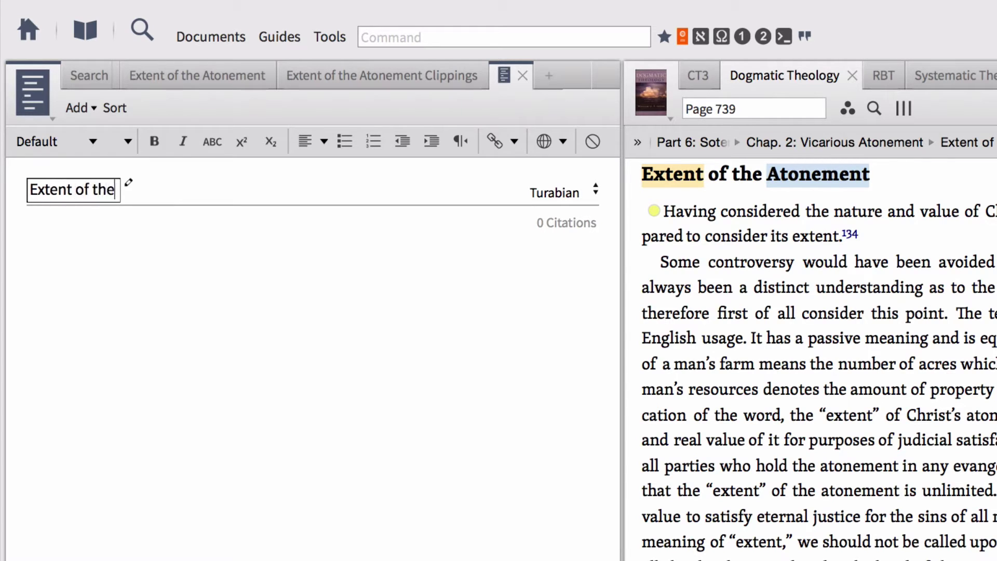
type(" Atonement")
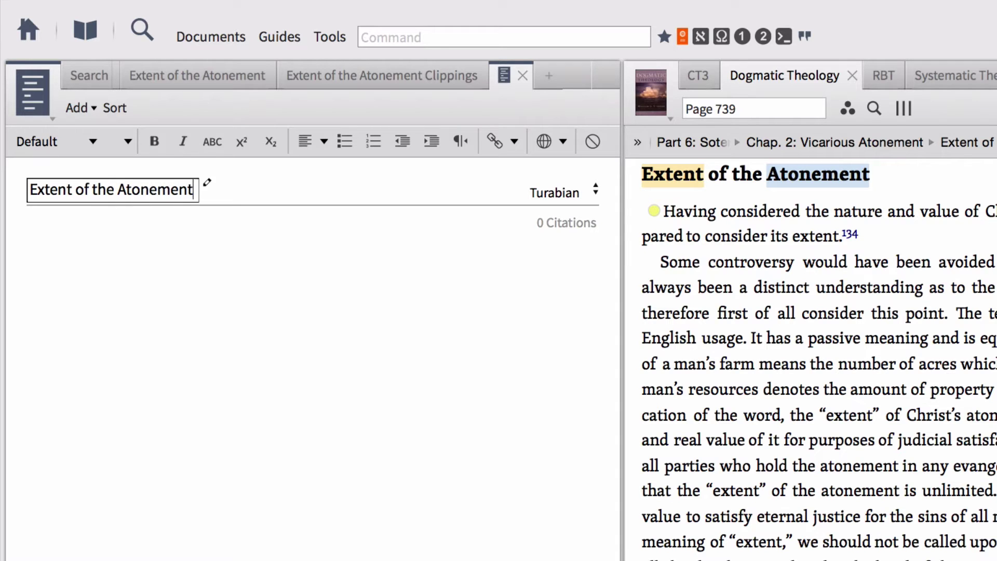
type(" Biblio")
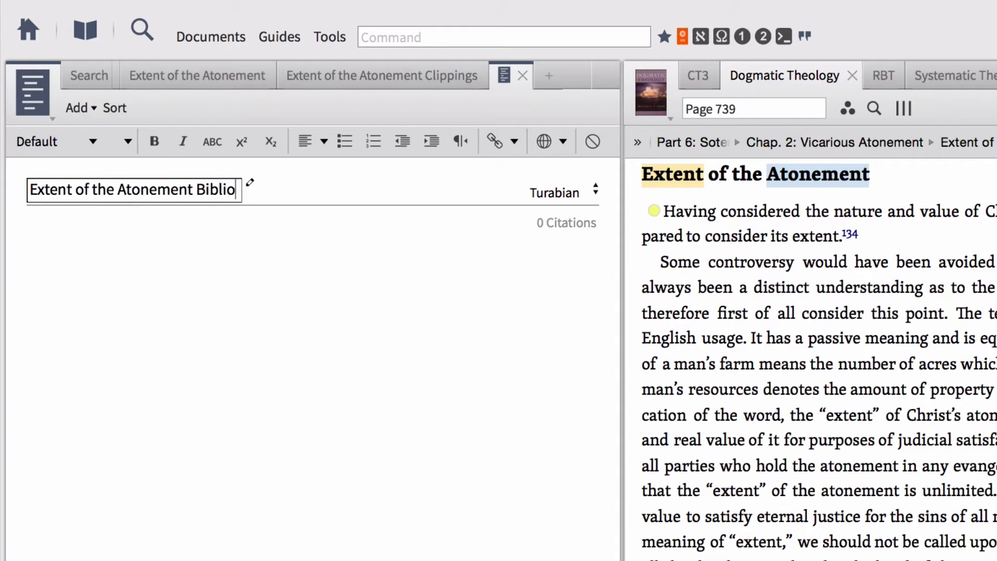
type("graphy")
key("Return")
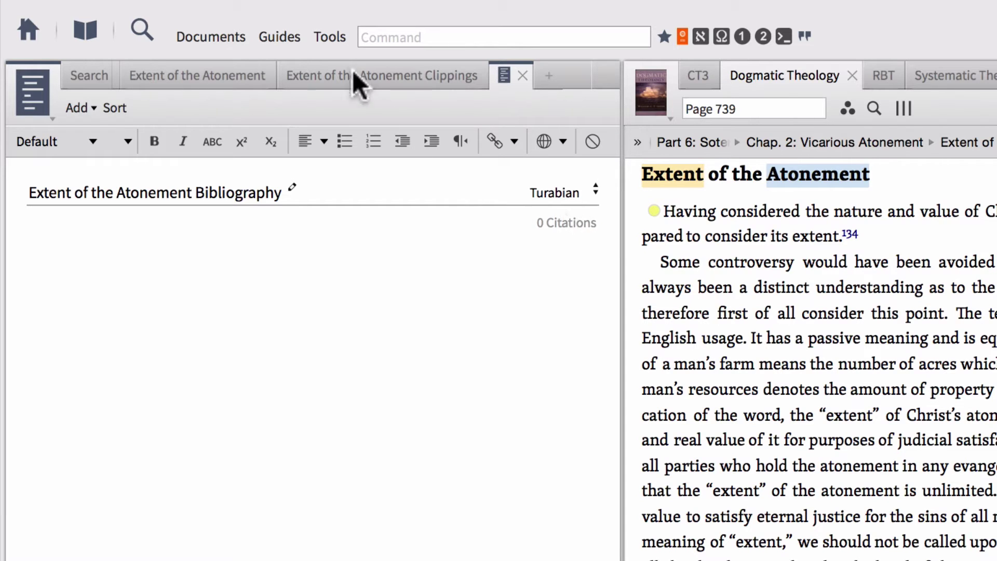
- Set the program-wide citation style to Turabian in Program Settings and close the settings window
left_click(332, 38)
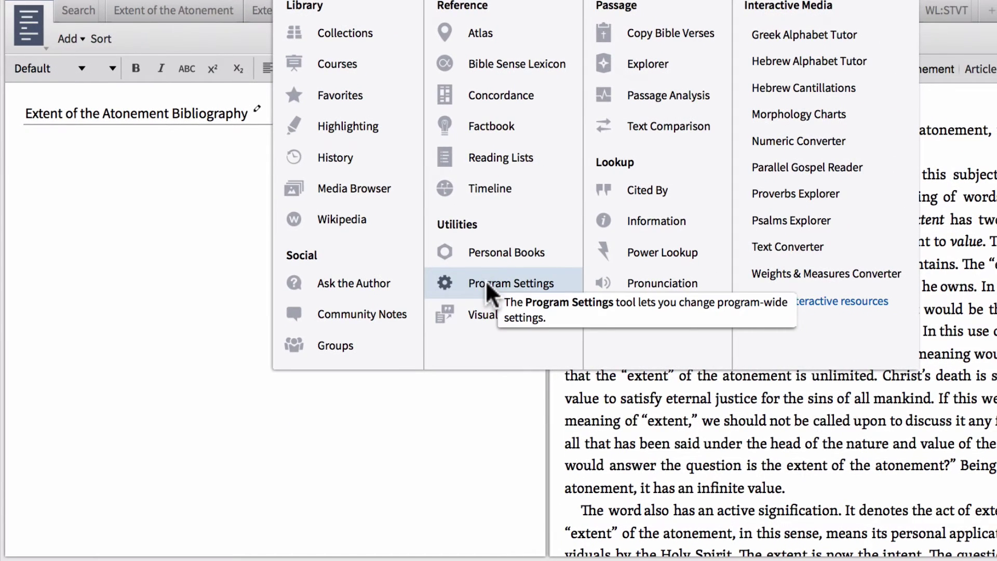
left_click(486, 283)
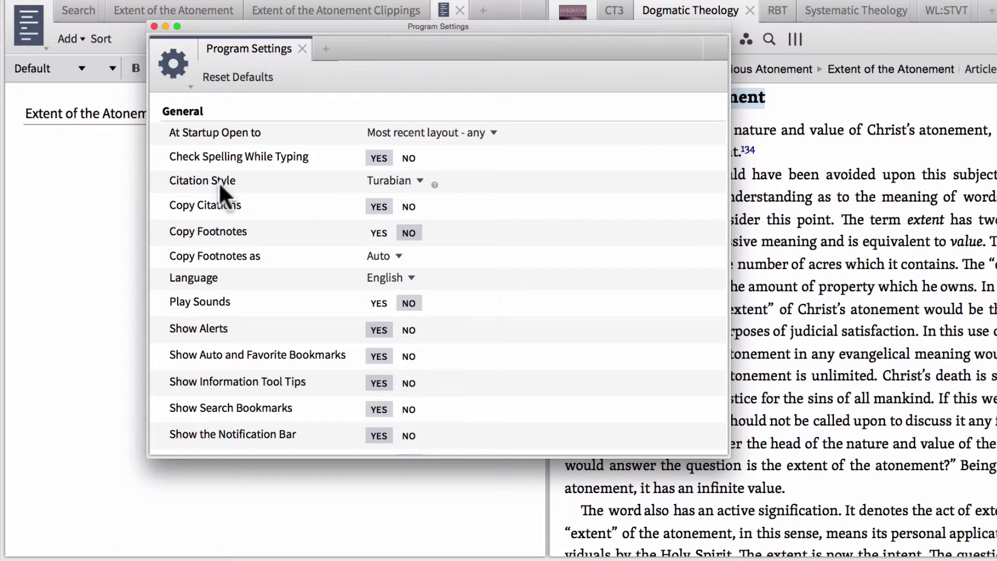
left_click(381, 181)
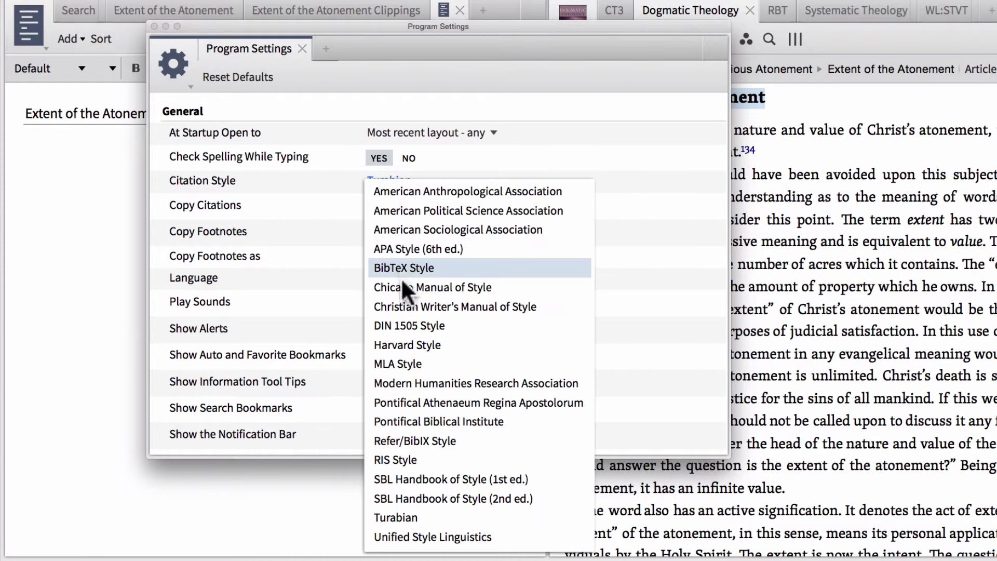
left_click(416, 516)
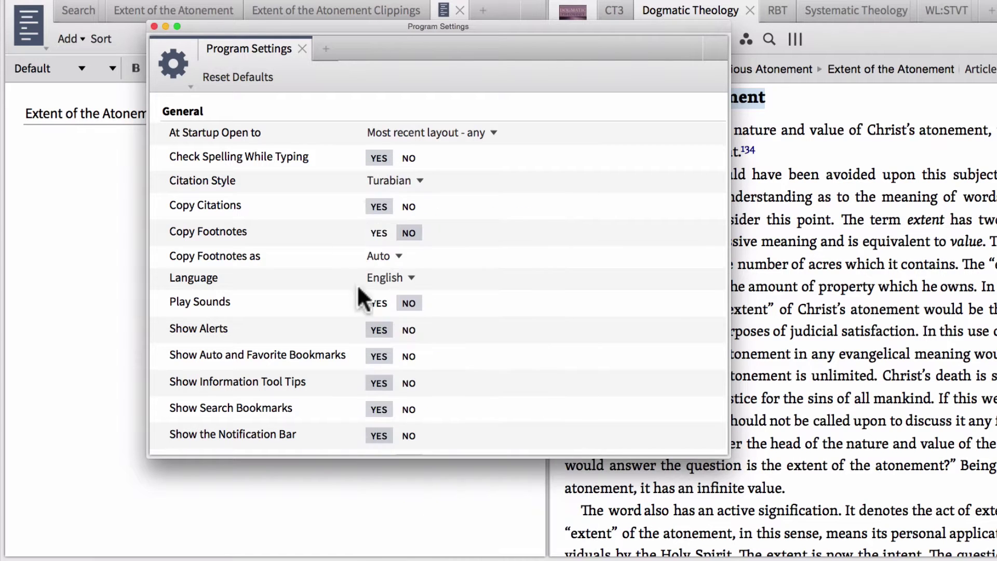
left_click(301, 47)
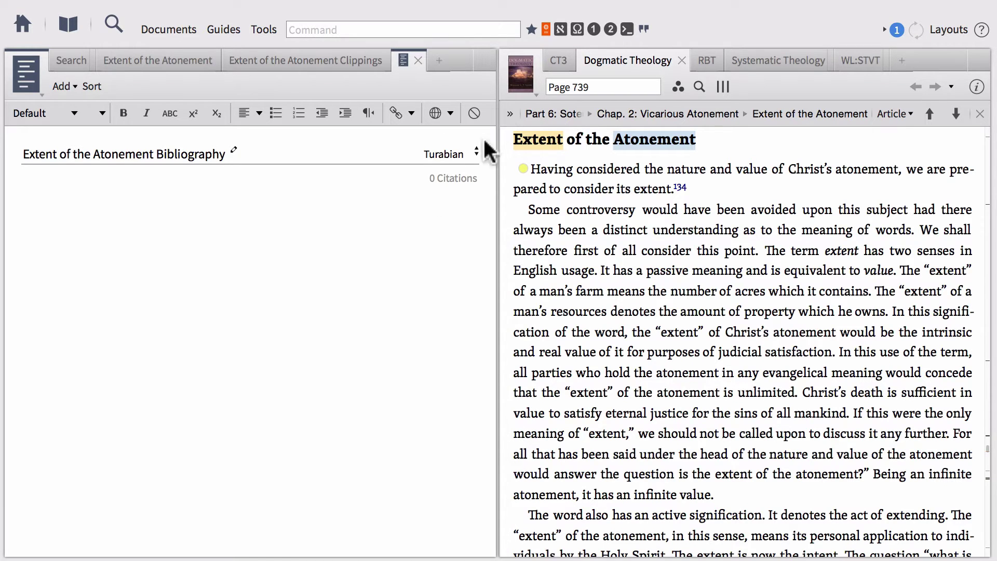
- Add a citation for Christian Theology, 3rd ed. to the bibliography from the open book
left_click(558, 61)
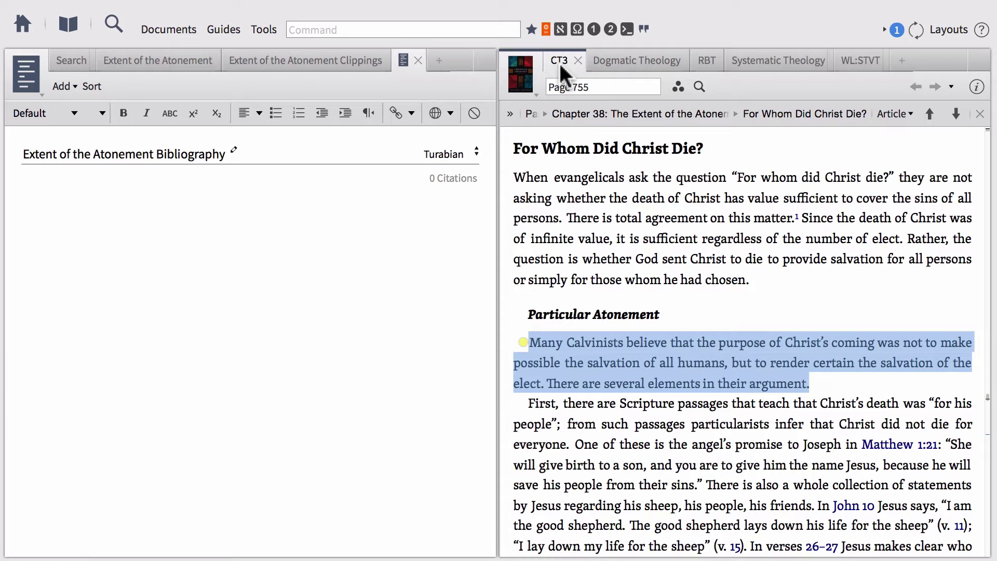
left_click(589, 170)
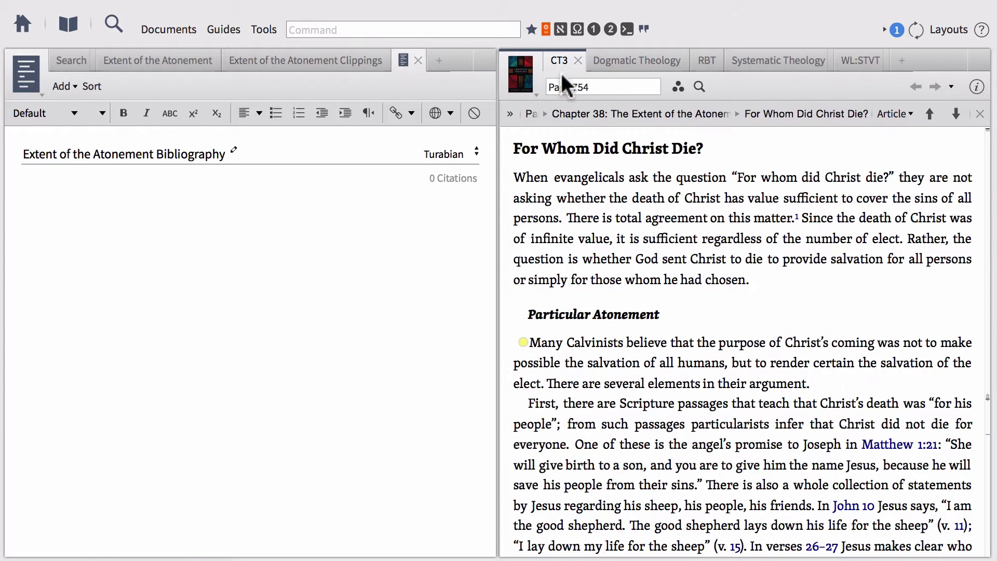
mouse_move(560, 58)
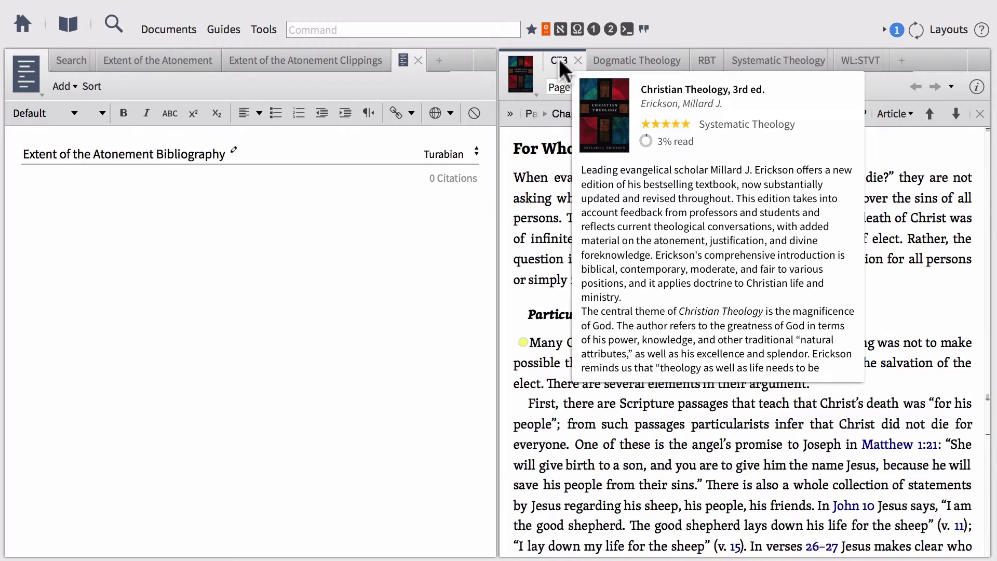
left_click_drag(559, 58, 234, 214)
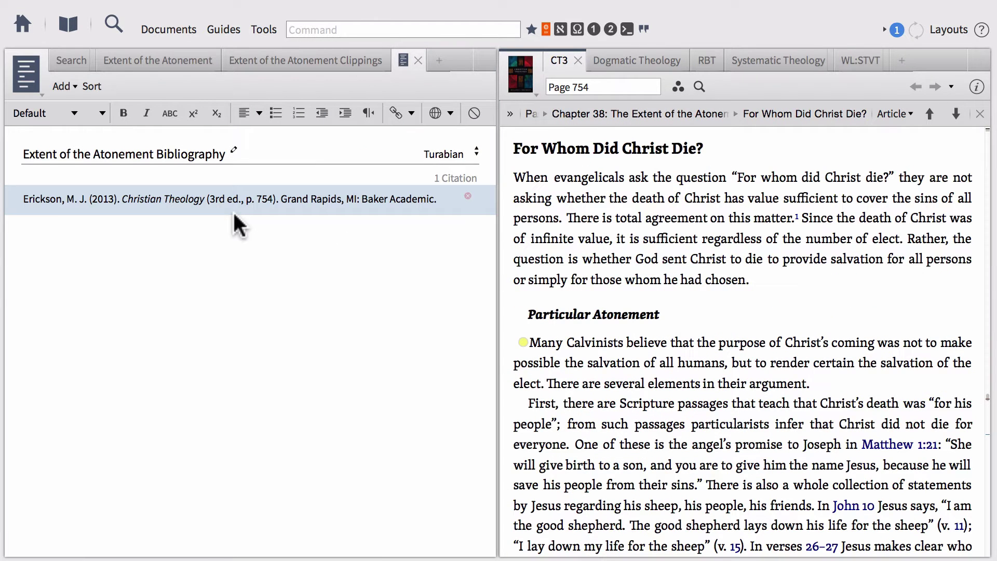
- Try SBL Handbook of Style (2nd ed.), MLA Style and Pontifical Biblical Institute for the bibliography, and set its citation style to Turabian
left_click(454, 155)
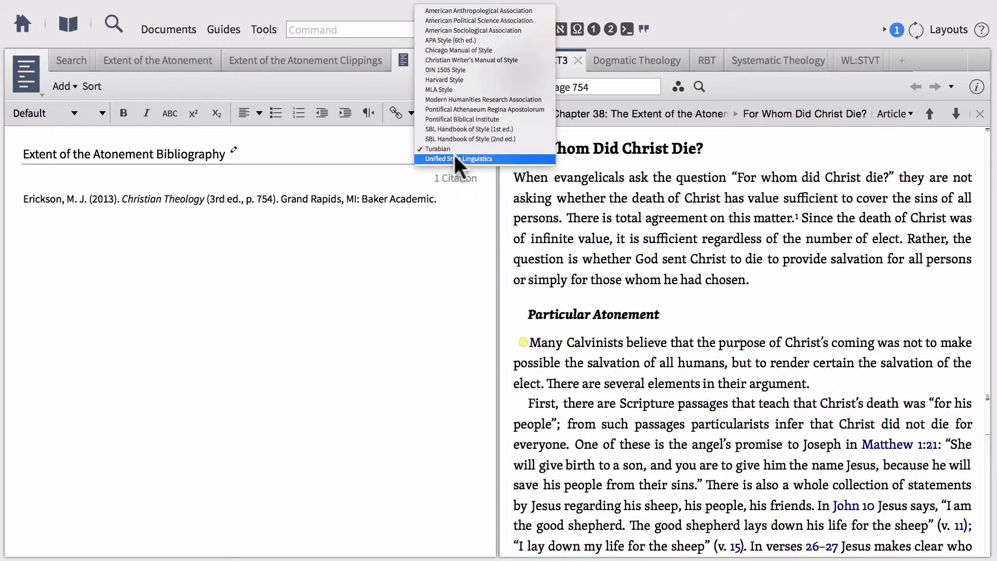
left_click(449, 138)
left_click(451, 150)
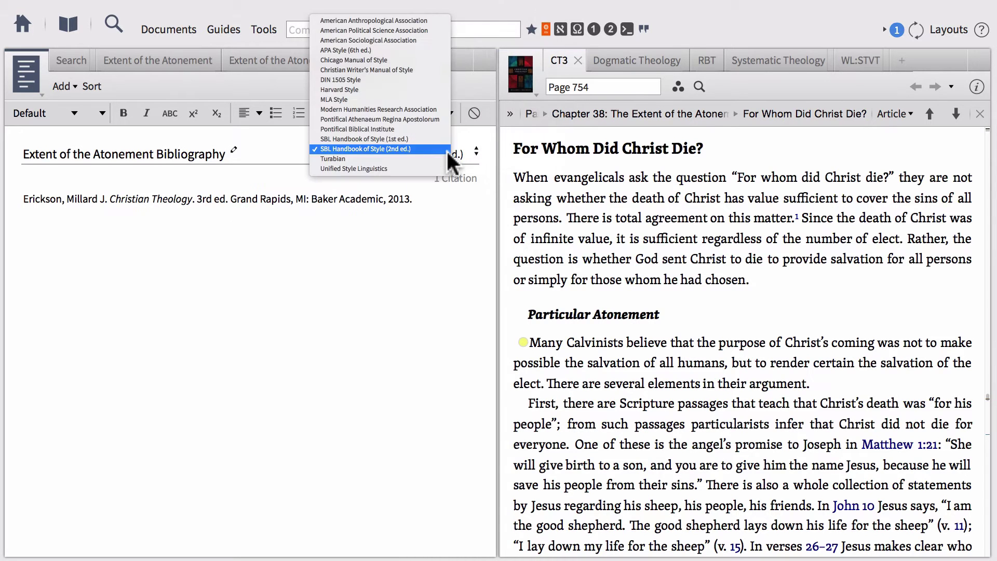
left_click(377, 98)
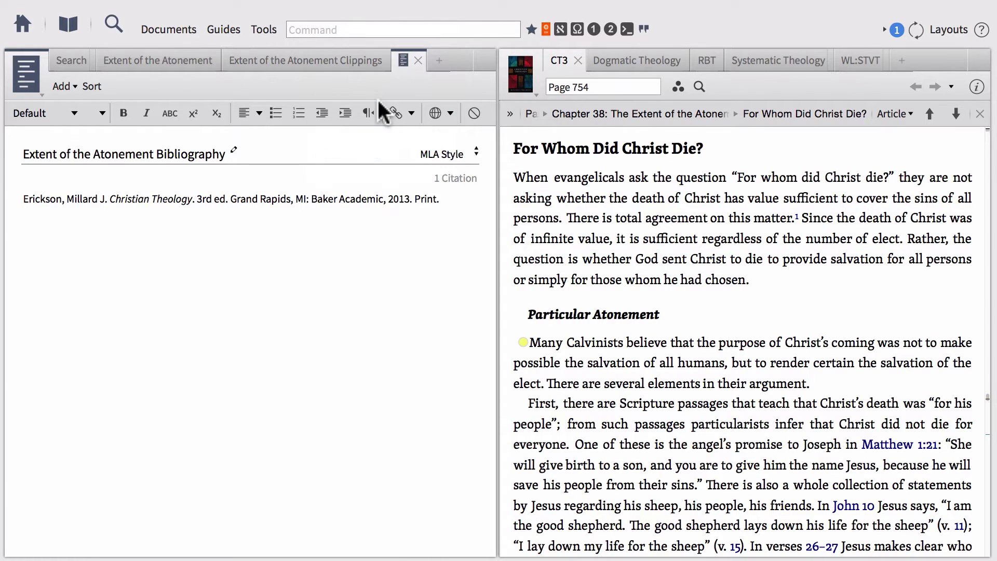
left_click(425, 153)
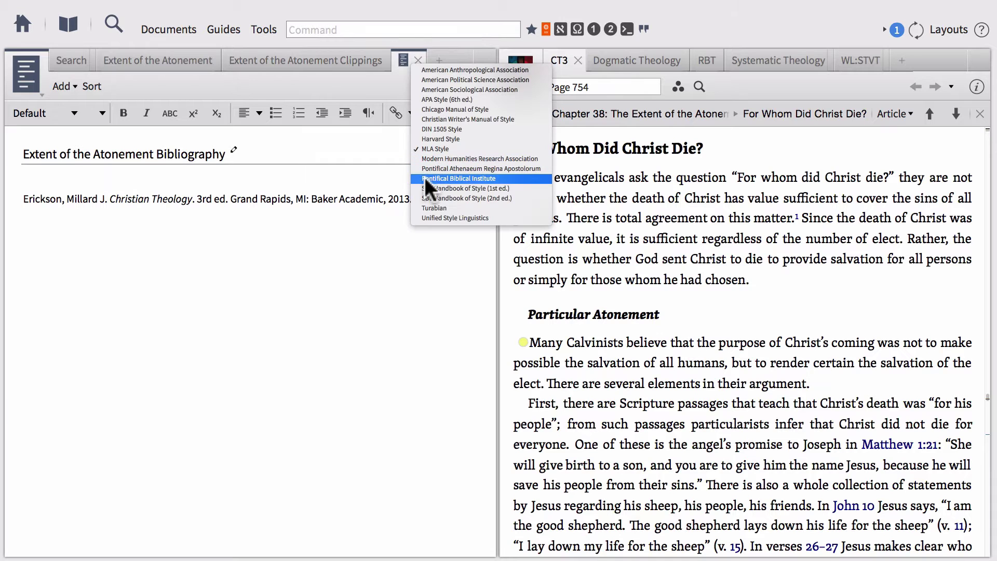
left_click(424, 178)
left_click(449, 153)
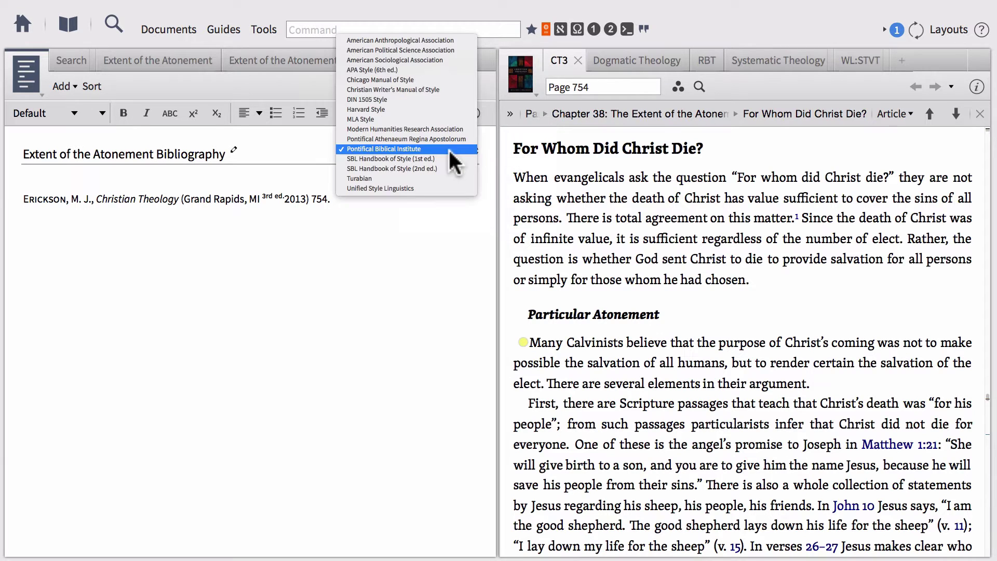
left_click(425, 178)
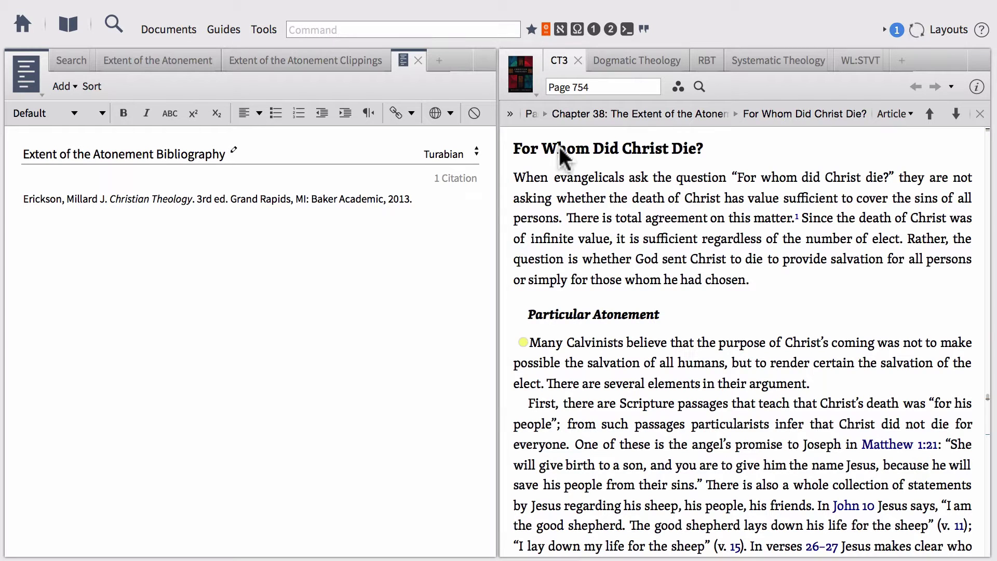
- Look through the other open theology books and add citations for all open resources to the bibliography
left_click(637, 60)
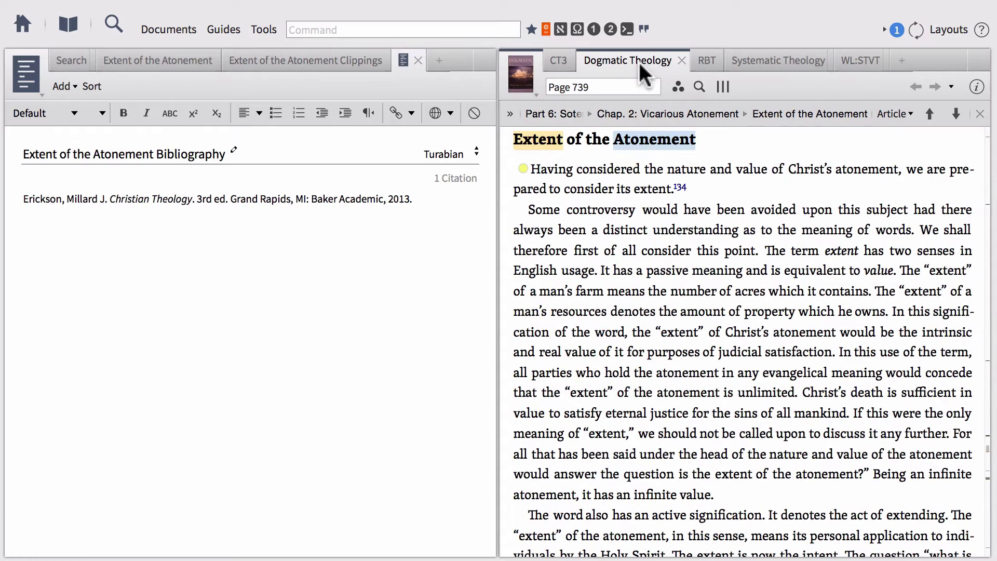
left_click(707, 61)
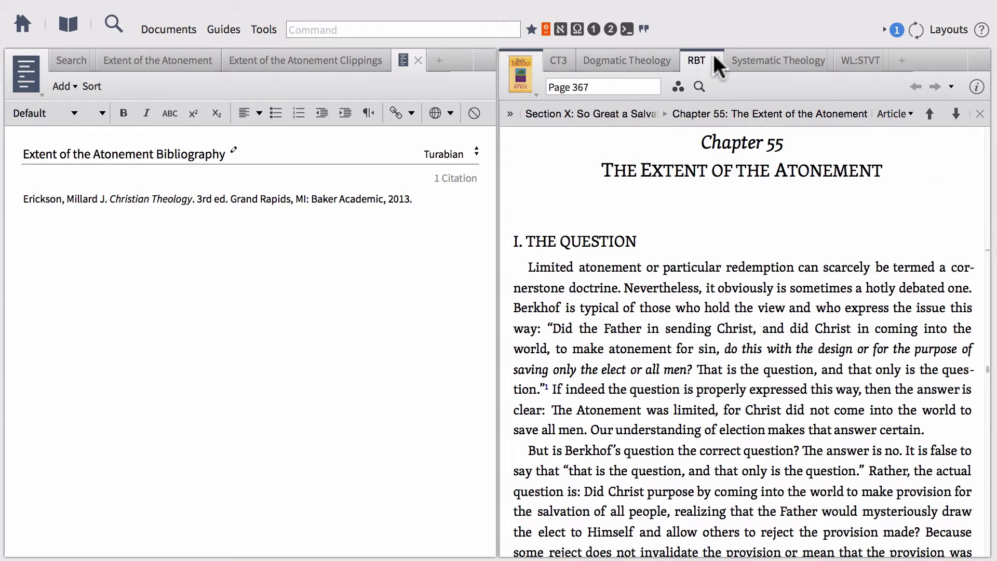
left_click(763, 60)
left_click(851, 55)
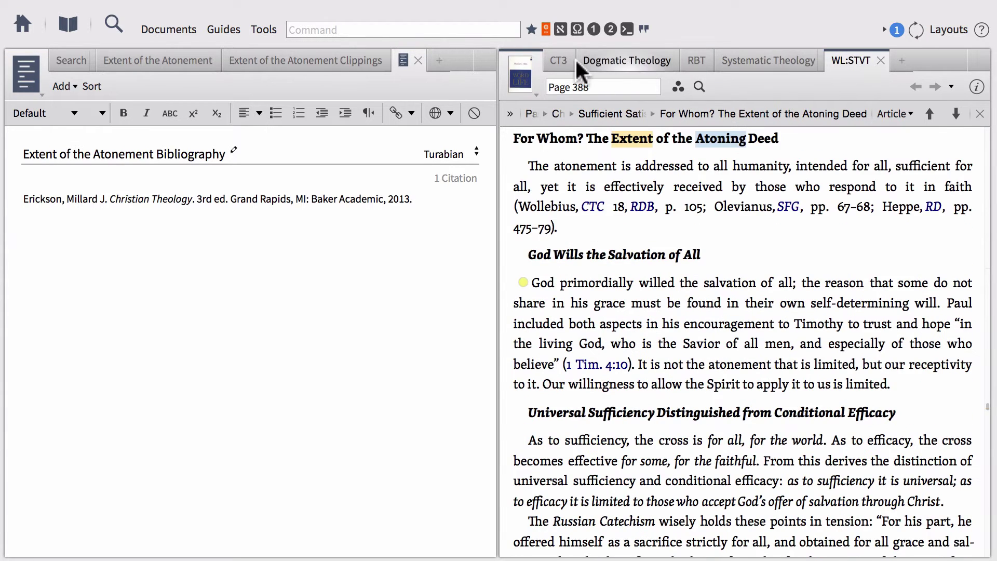
left_click(600, 61)
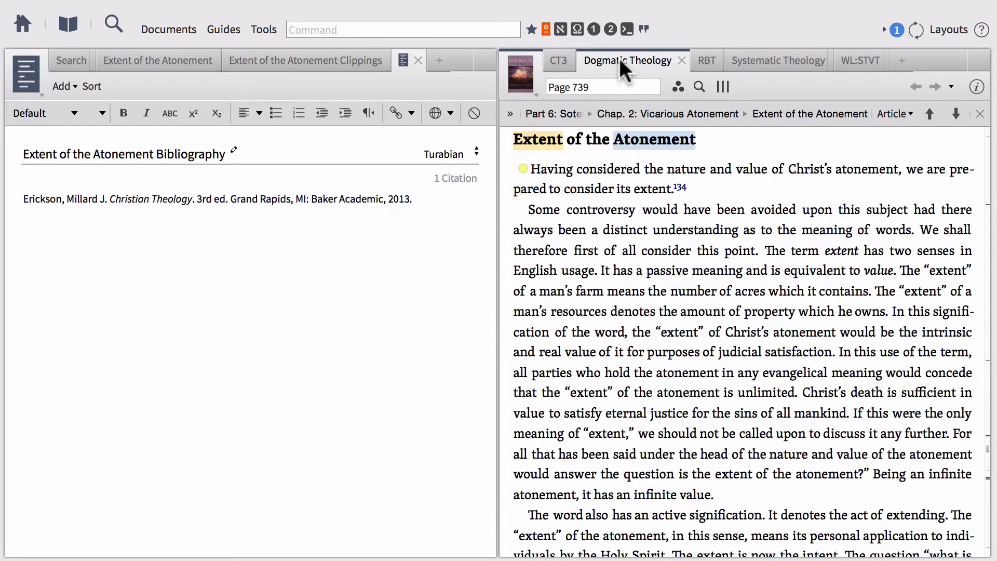
left_click_drag(618, 56, 282, 271)
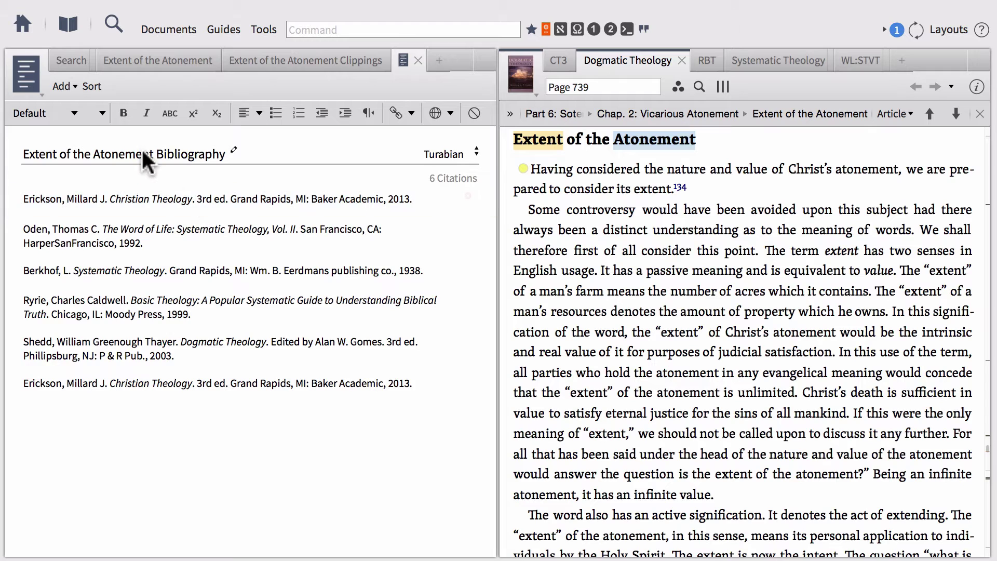
- Check the sources citations can be added from, and sort the bibliography alphabetically by author without the duplicate Christian Theology entry
left_click(63, 86)
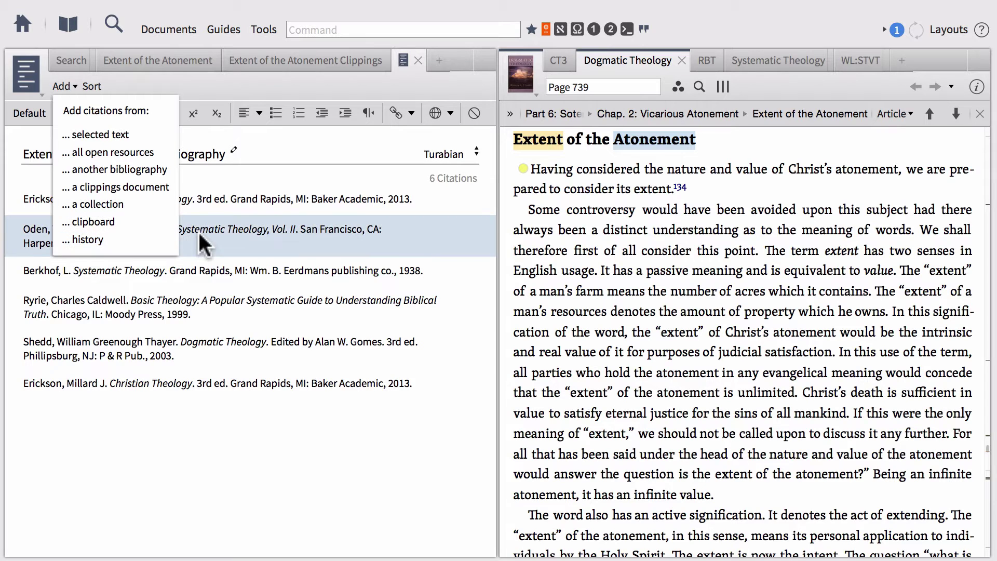
left_click(65, 84)
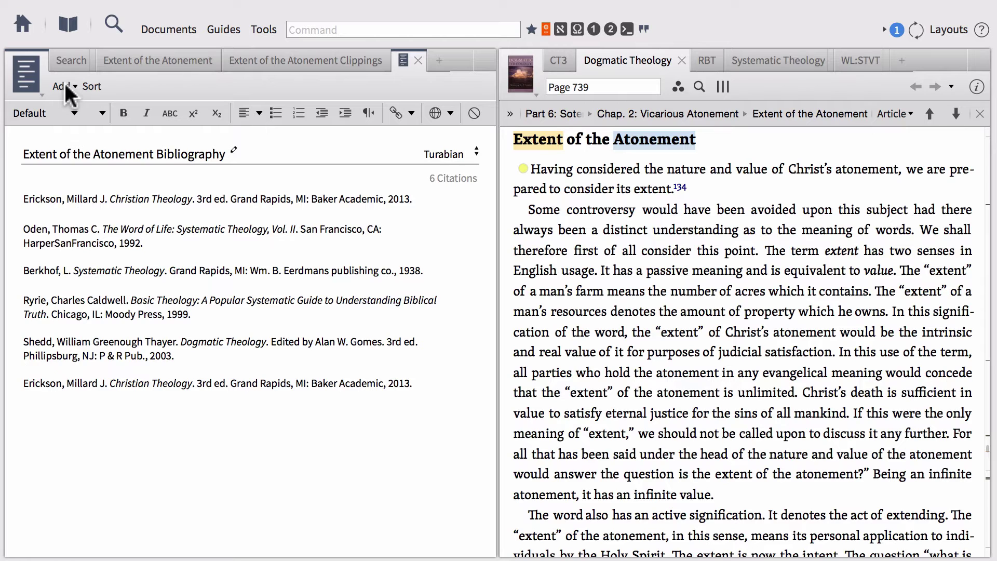
left_click(95, 85)
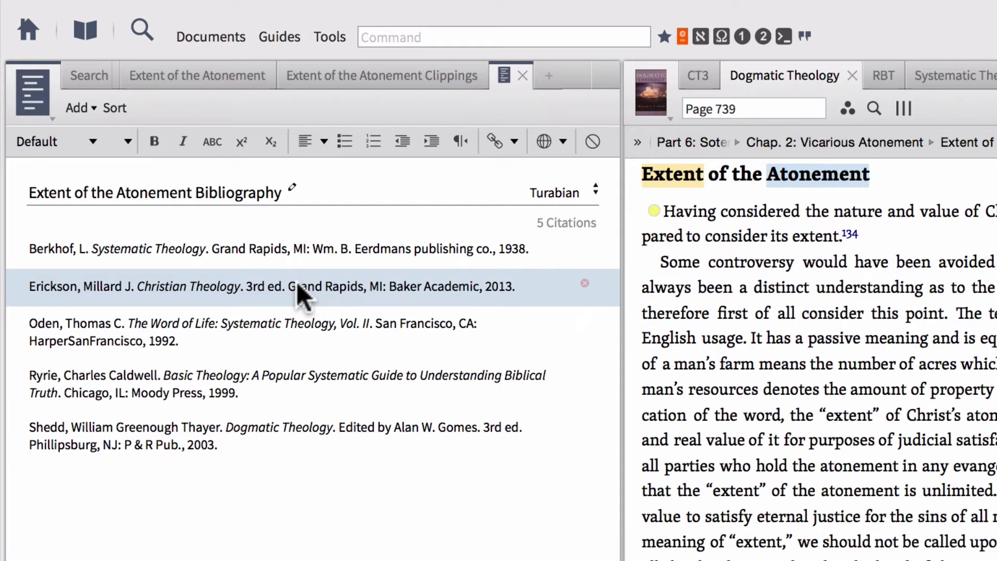
- Add the note "Baptist Perspective" to the Christian Theology citation and the note "Reformed" to the Dogmatic Theology citation
left_click(297, 285)
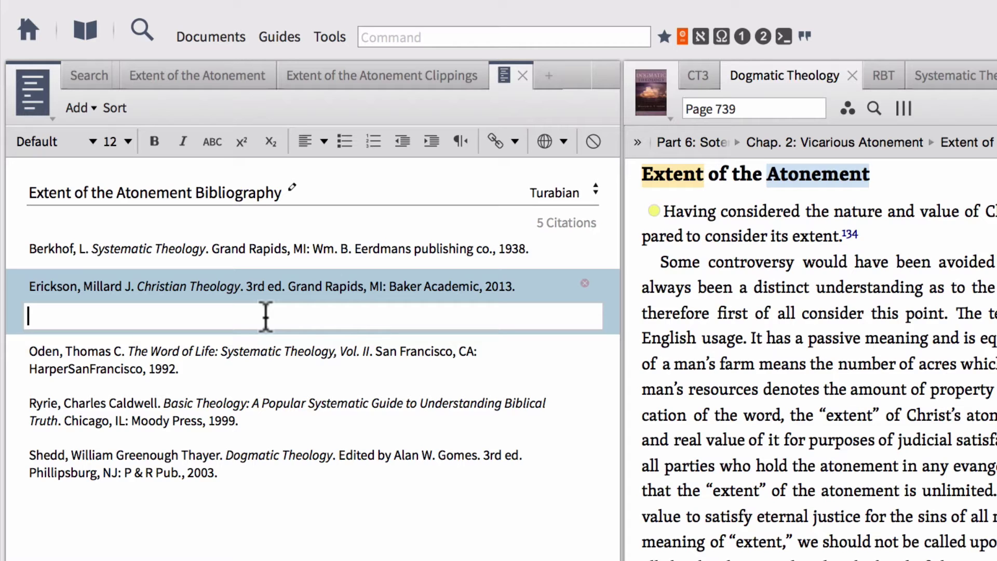
type("Ba")
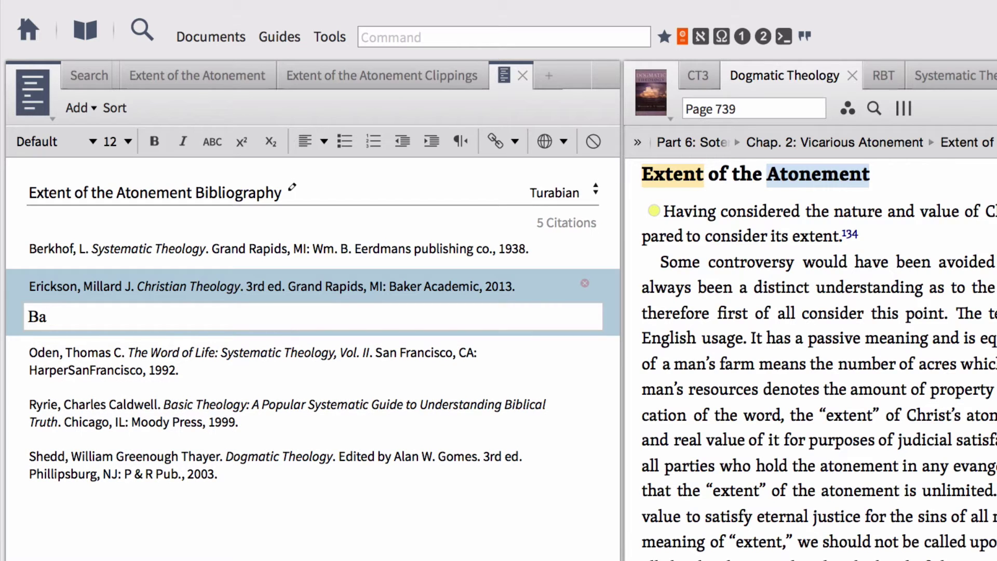
type("ptist Perspective")
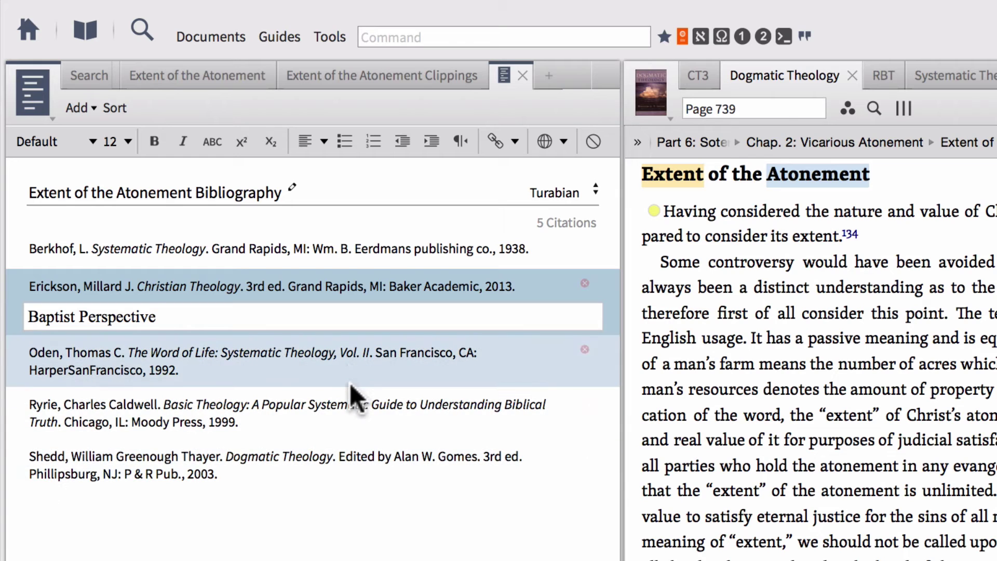
left_click(306, 369)
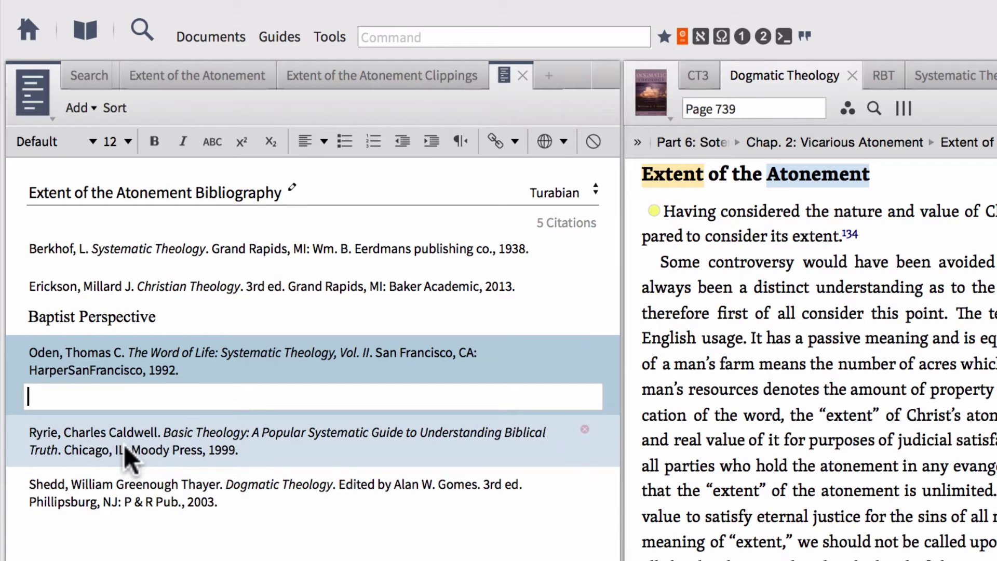
left_click(123, 500)
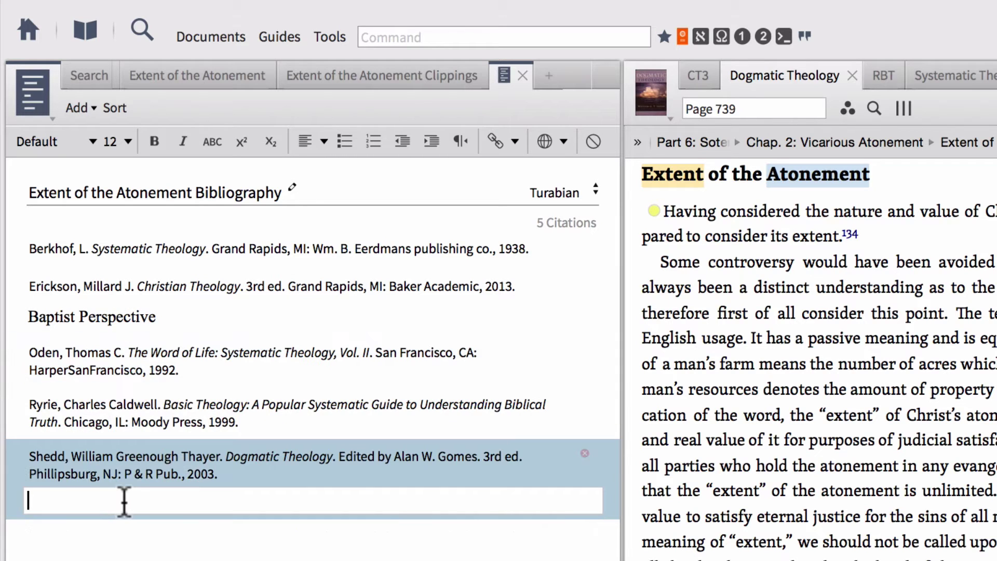
type("Reformed")
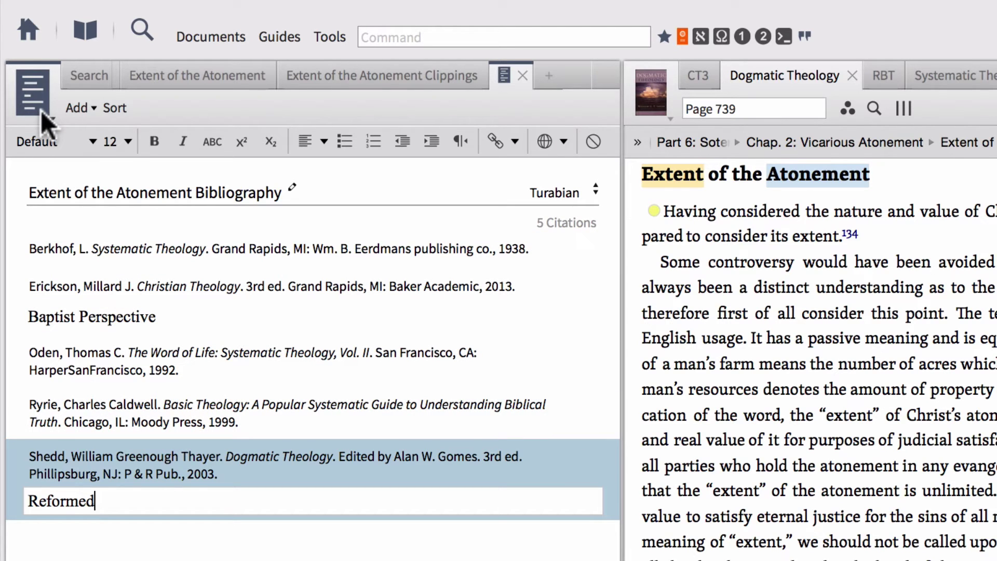
- Export the bibliography only, without its title and notes, to a new Microsoft Word document
left_click(41, 110)
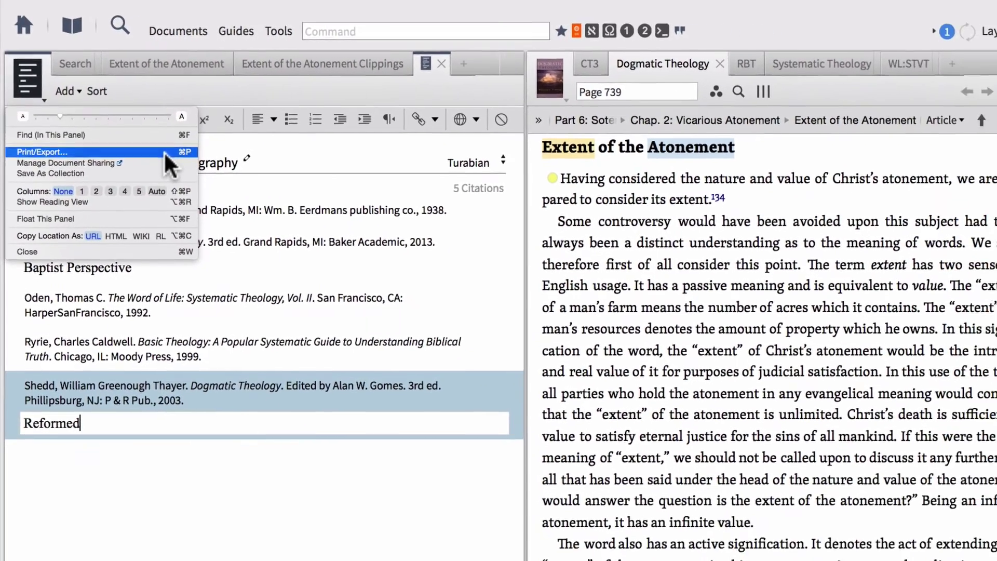
key("Escape")
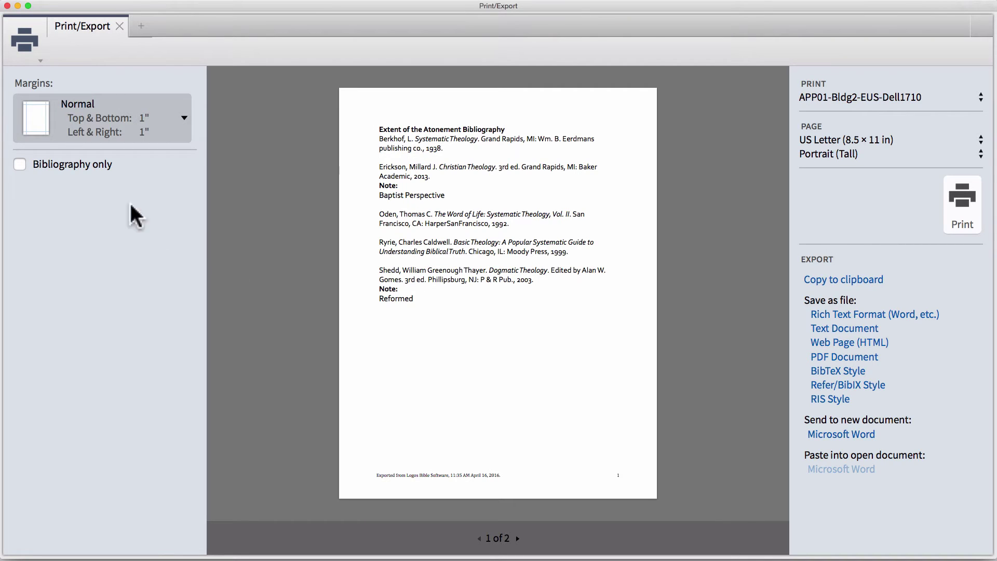
left_click(20, 163)
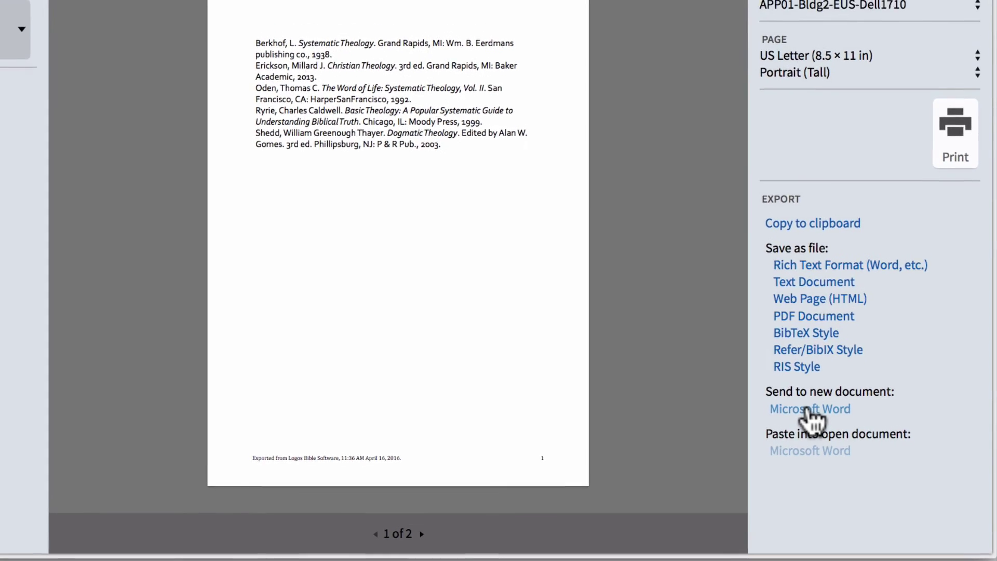
left_click(809, 409)
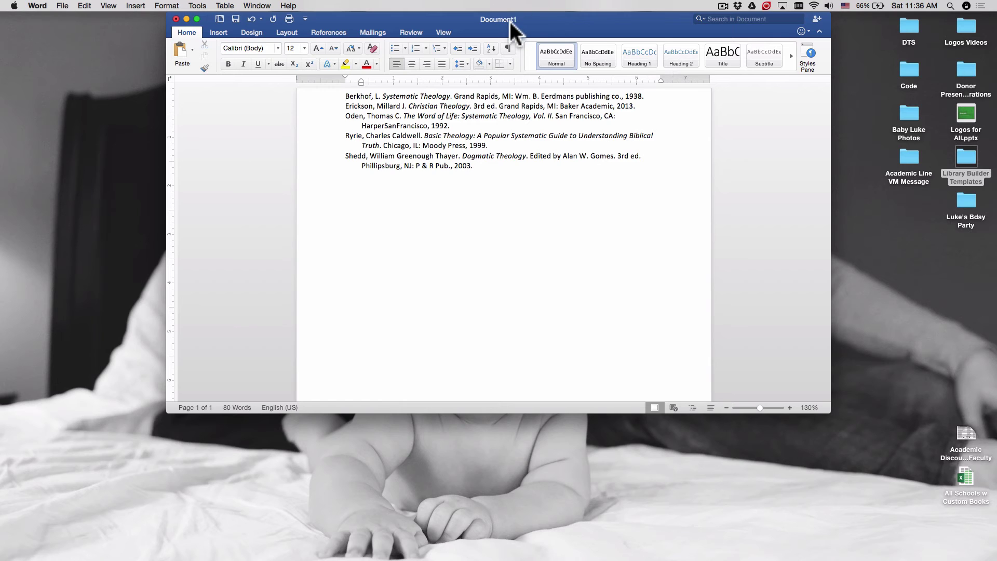
- Maximize the Word document at 150% zoom to check the exported citations, and return to Logos to close the print preview
double_click(499, 14)
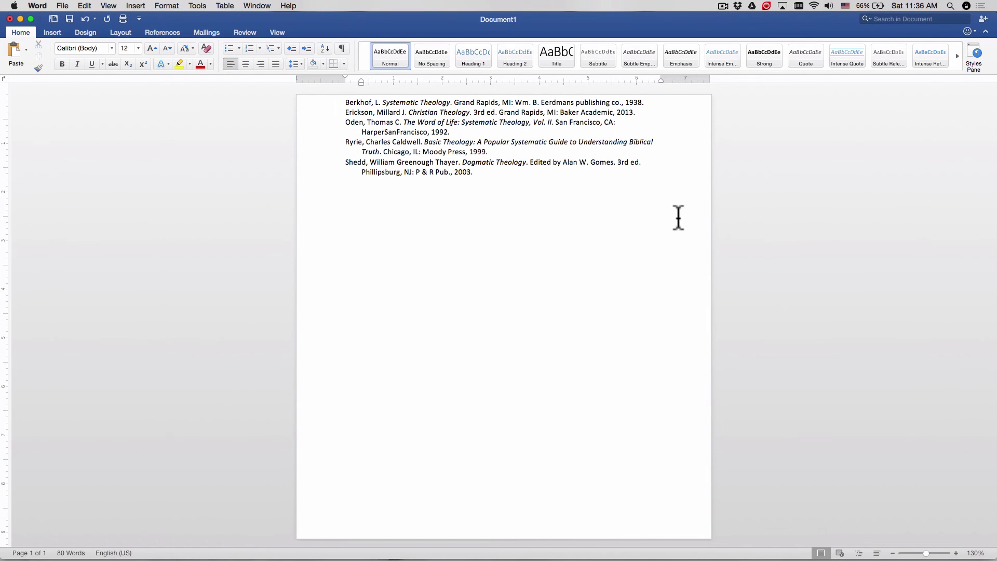
left_click(955, 553)
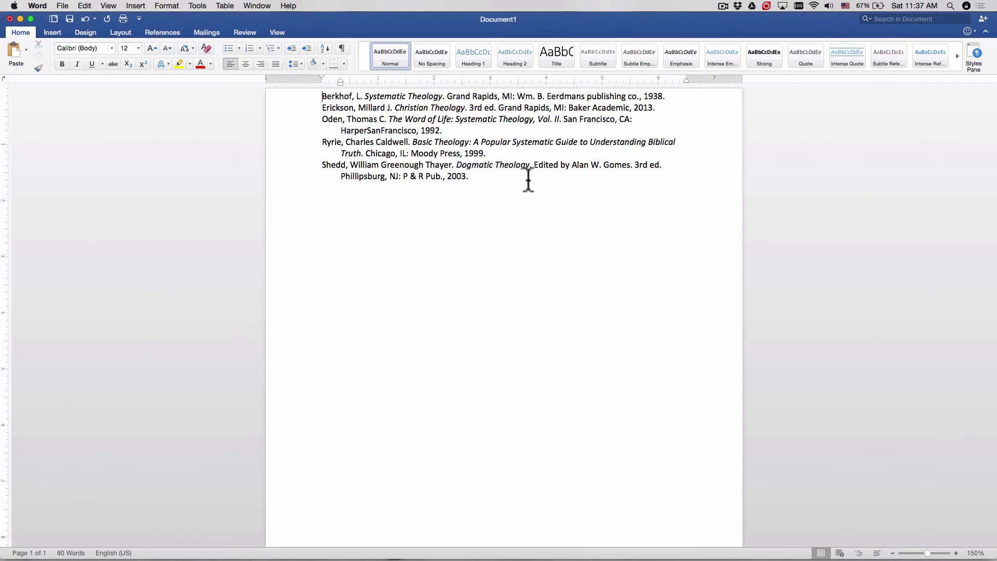
key("ctrl+Right")
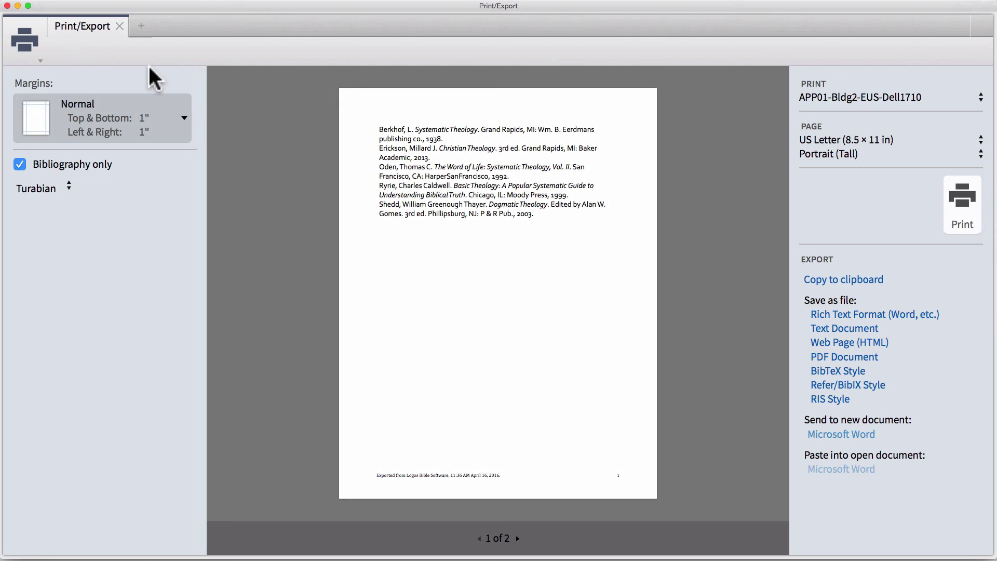
left_click(119, 25)
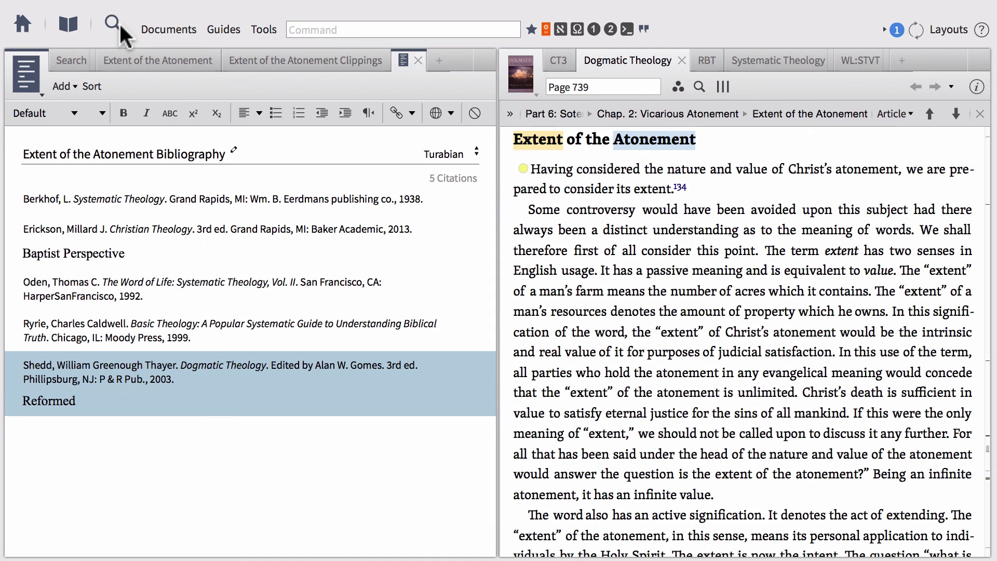